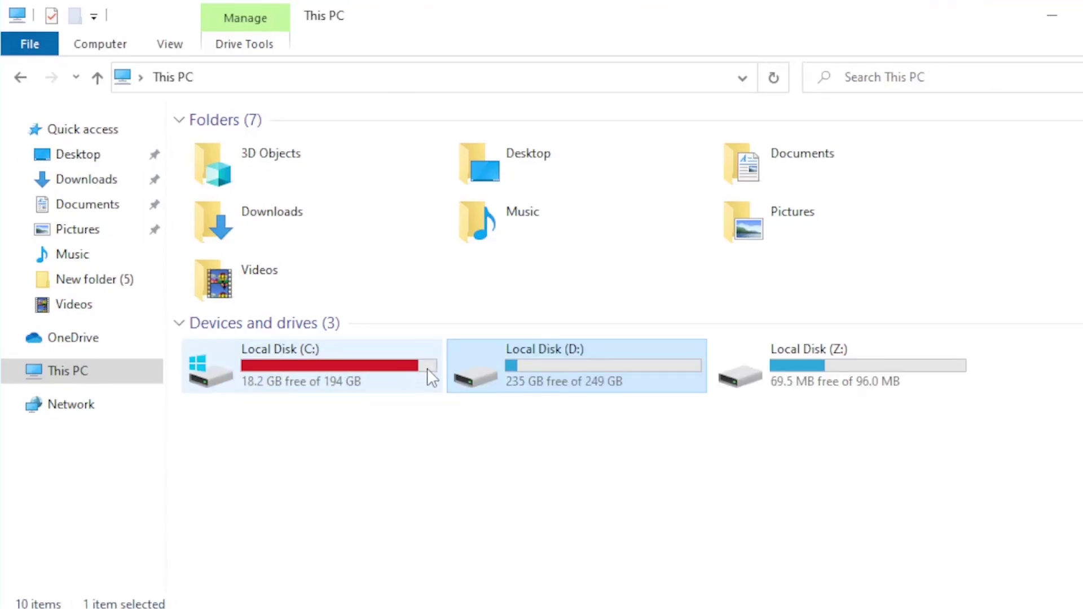
# Search Windows for 'diskma' and launch Disk Management ('Create and format hard disk partitions')
pyautogui.moveTo(569, 428); pyautogui.dragTo(713, 353)
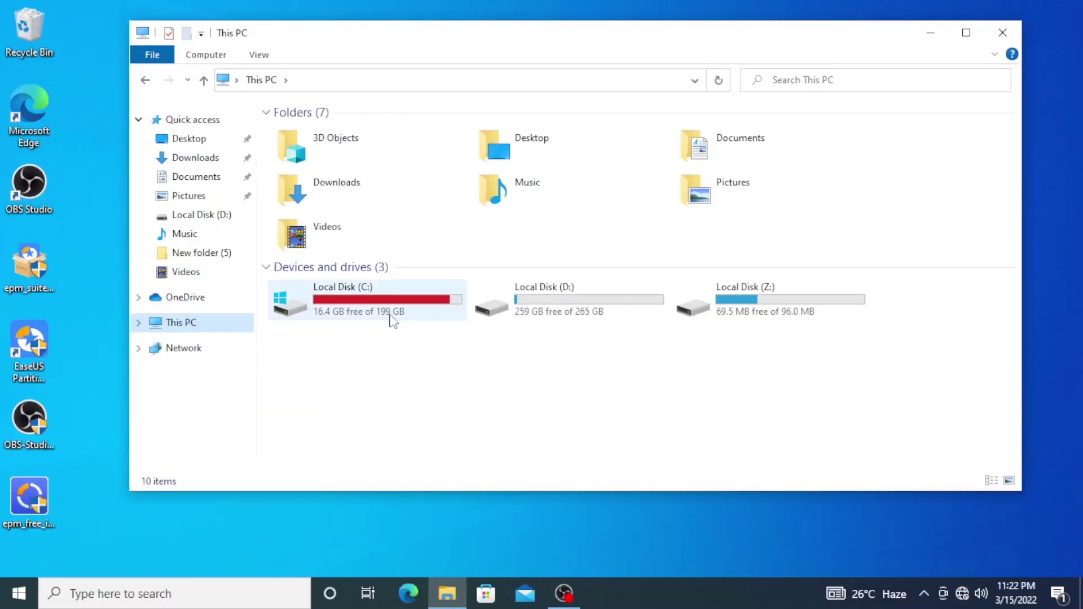
pyautogui.click(491, 308)
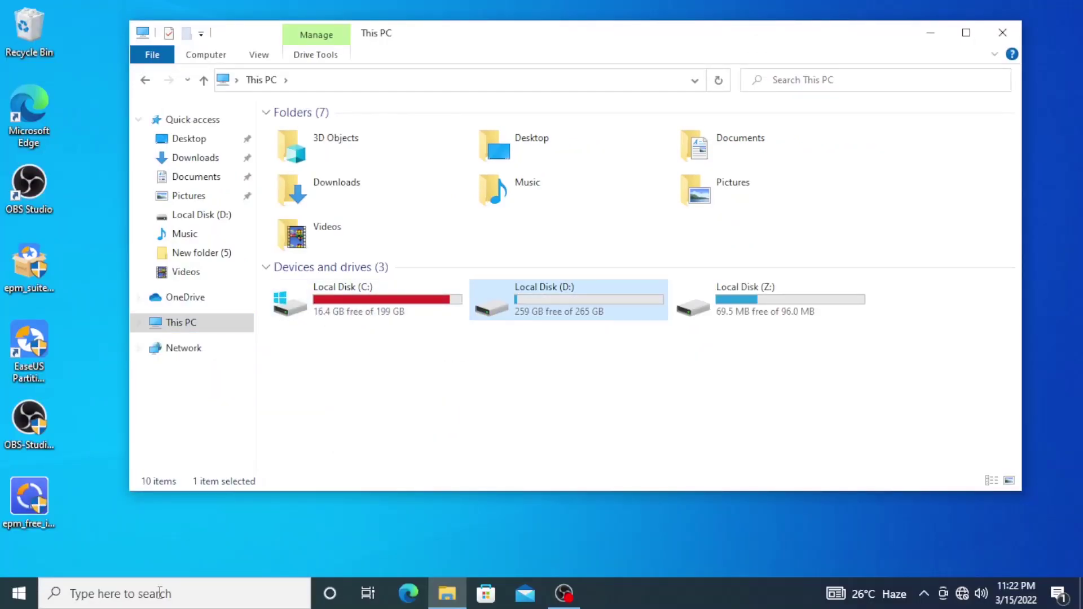
pyautogui.click(175, 594)
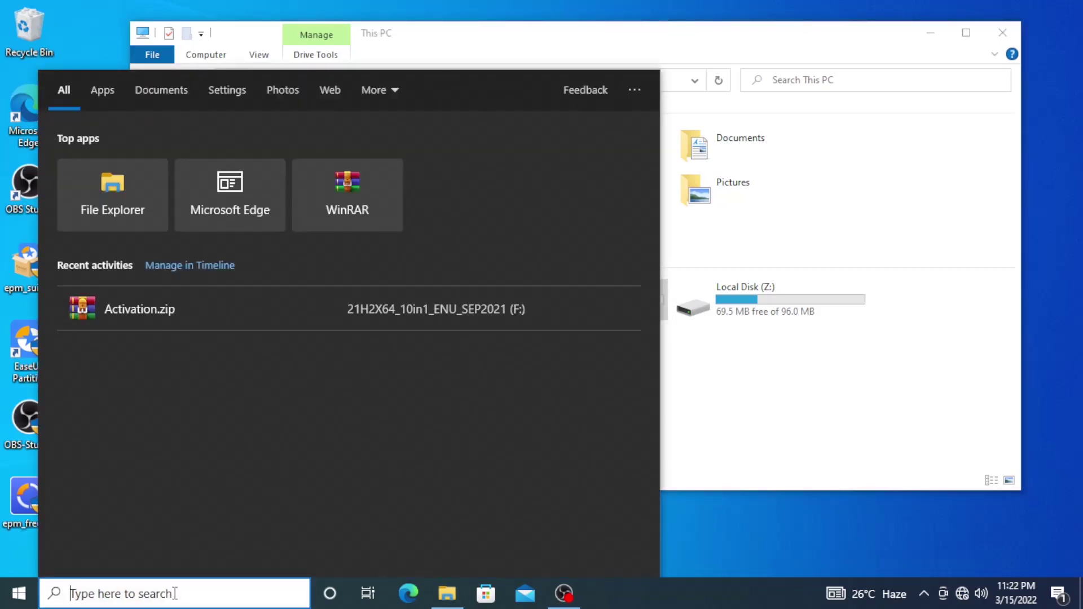
pyautogui.write('d')
pyautogui.press('BackSpace')
pyautogui.write('d')
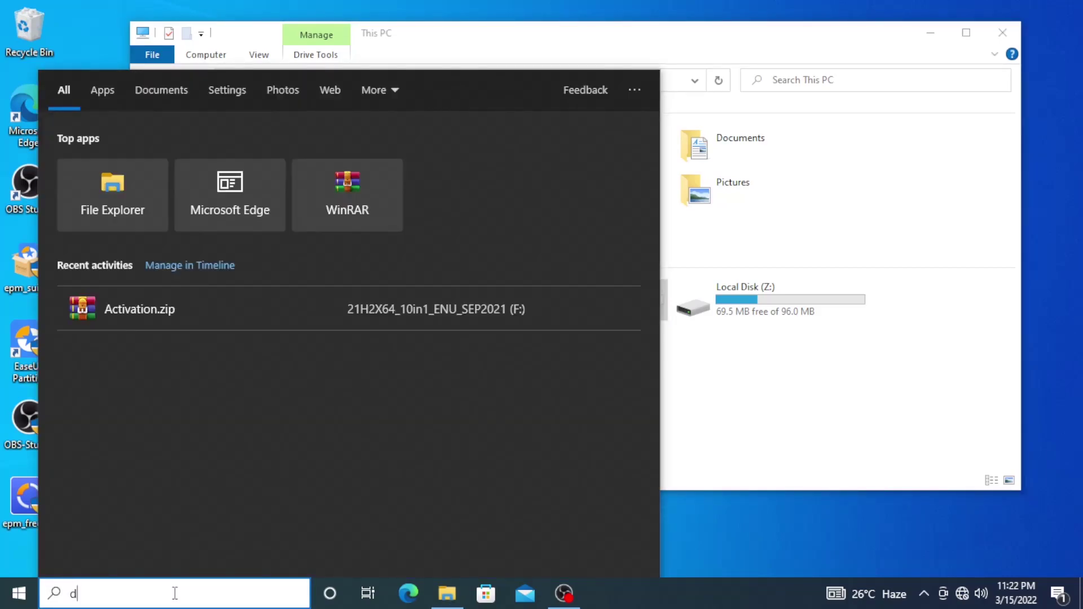
pyautogui.write('iskma')
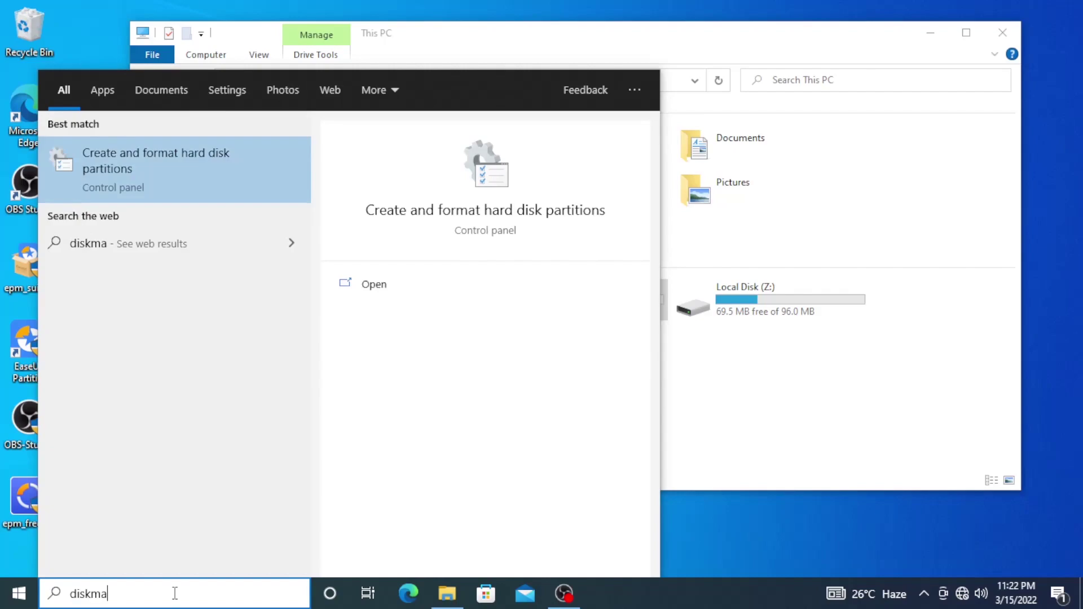
pyautogui.click(174, 171)
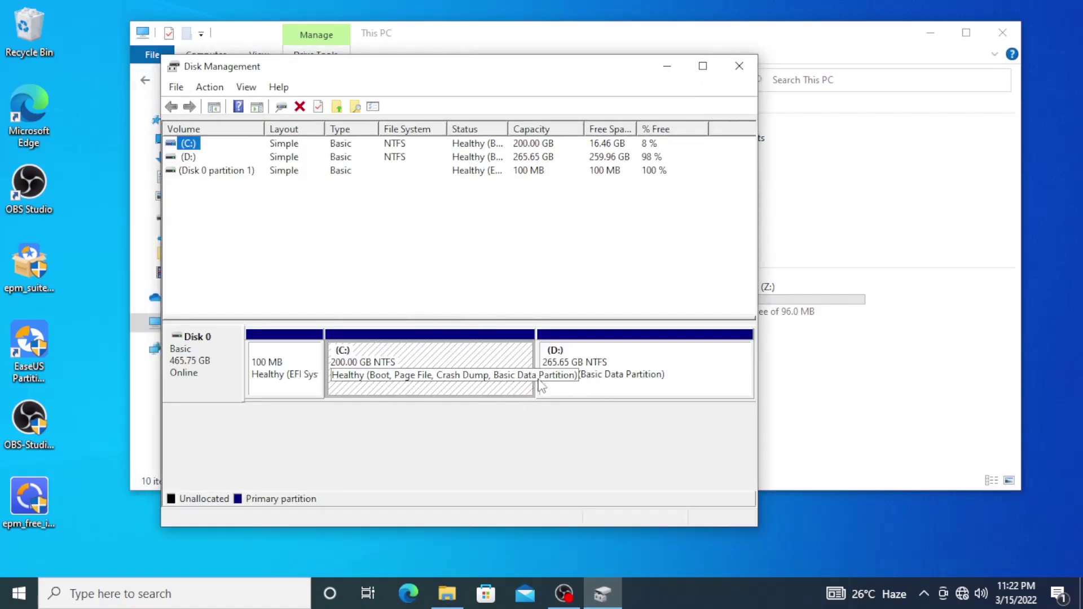
pyautogui.click(626, 376)
pyautogui.click(592, 378)
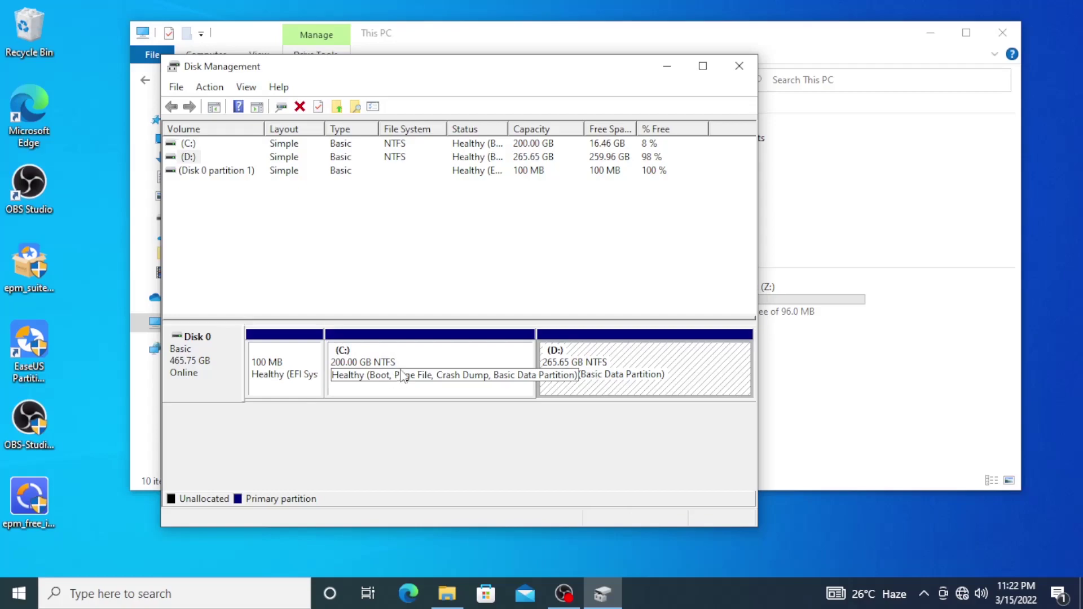
pyautogui.click(419, 365)
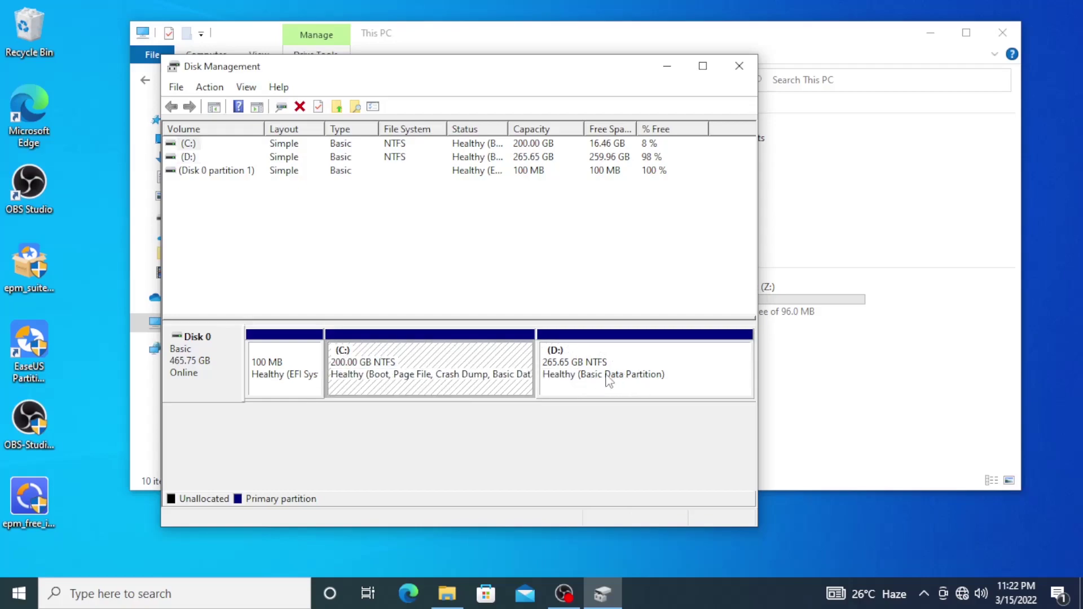
pyautogui.moveTo(621, 66)
pyautogui.mouseDown()
pyautogui.moveTo(590, 380)
pyautogui.moveTo(557, 77)
pyautogui.mouseUp()
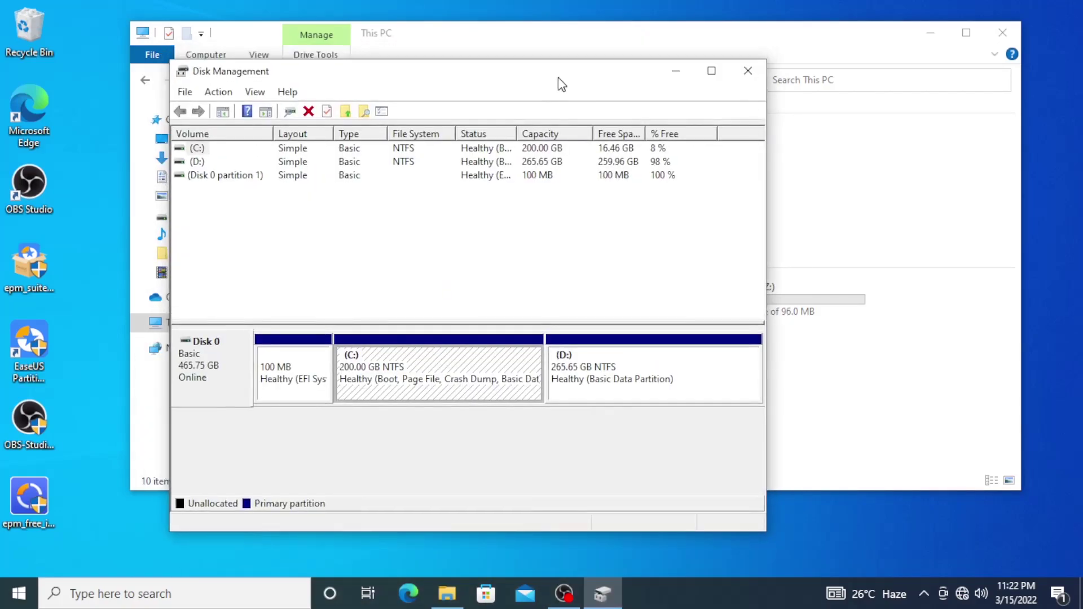
pyautogui.click(590, 377)
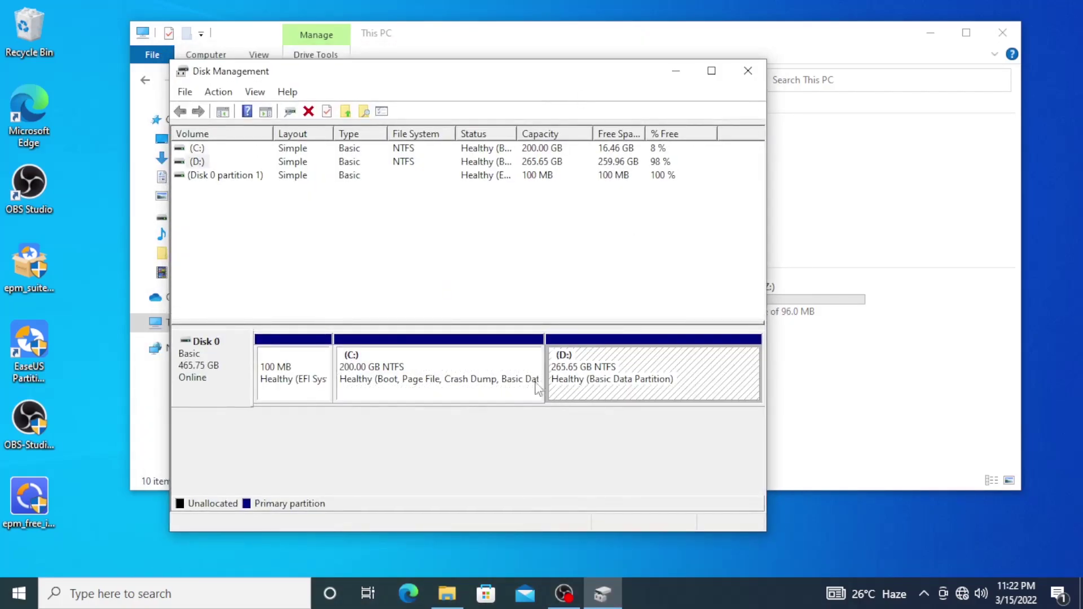
# Shrink the D: volume by 100000 MB, leaving 97.66 GB of unallocated space
pyautogui.rightClick(611, 370)
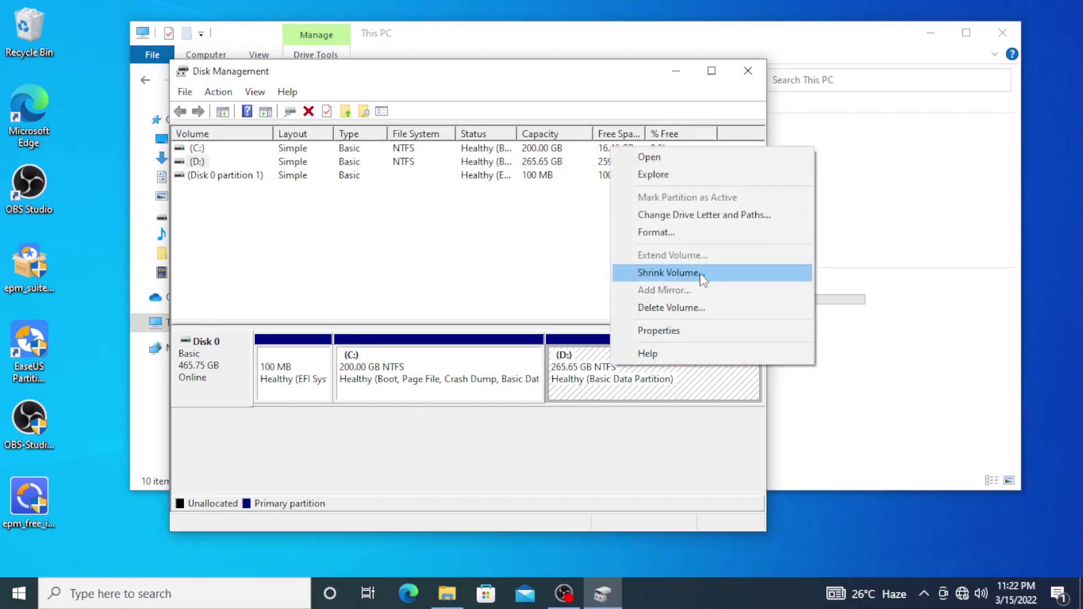
pyautogui.click(668, 274)
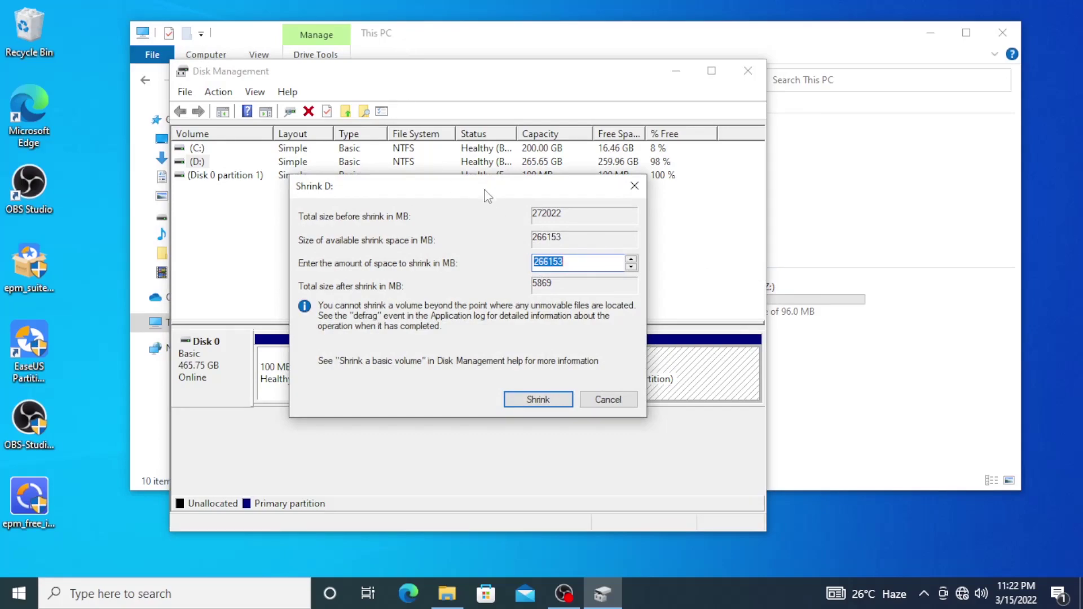
pyautogui.click(880, 370)
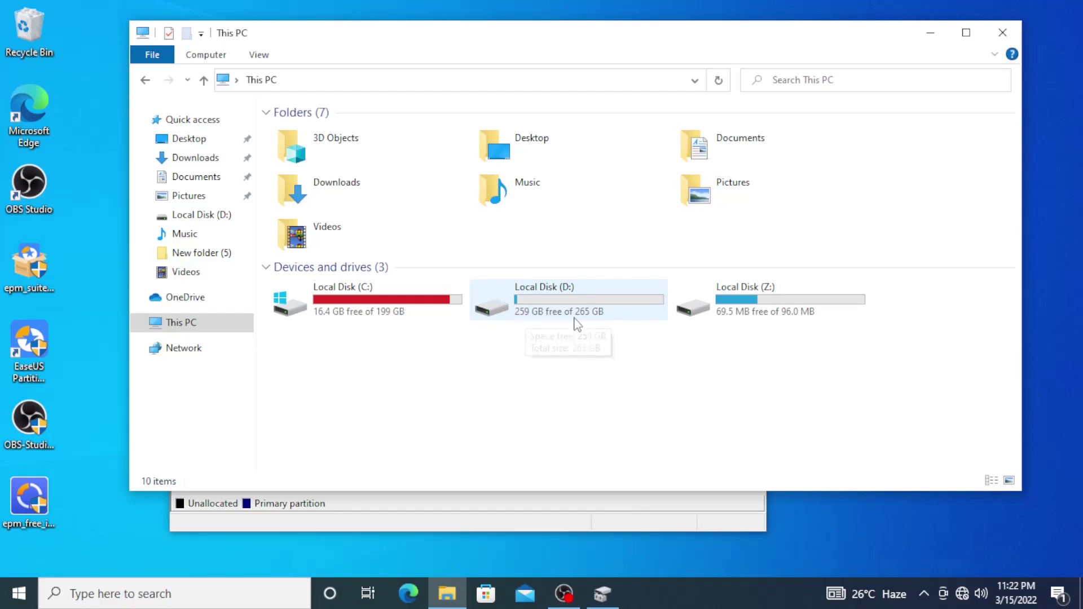
pyautogui.click(497, 517)
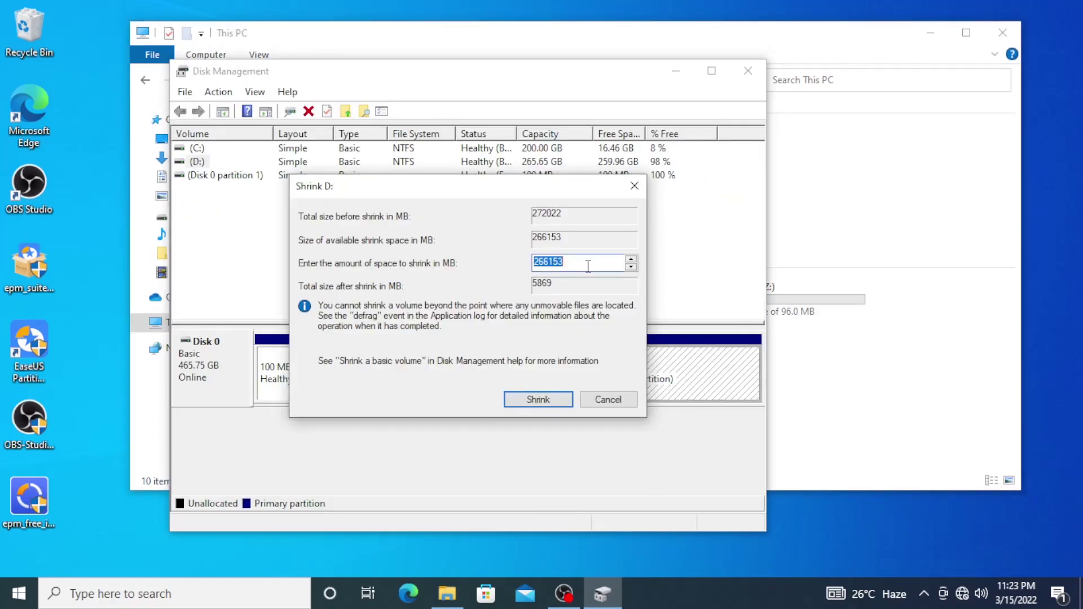
pyautogui.click(537, 263)
pyautogui.write('100')
pyautogui.press('Delete')
pyautogui.press('Delete')
pyautogui.press('Delete')
pyautogui.press('Delete')
pyautogui.press('Delete')
pyautogui.moveTo(551, 261); pyautogui.dragTo(570, 263)
pyautogui.click(554, 403)
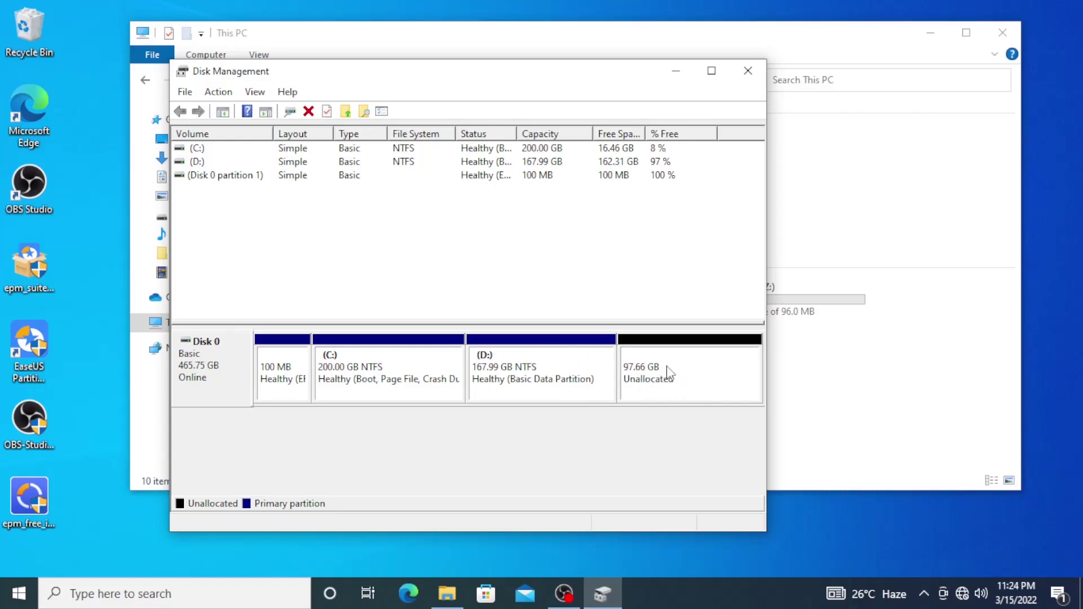
# Begin a new simple volume on the unallocated space using the full 100000 MB and drive letter E
pyautogui.click(666, 376)
pyautogui.click(534, 369)
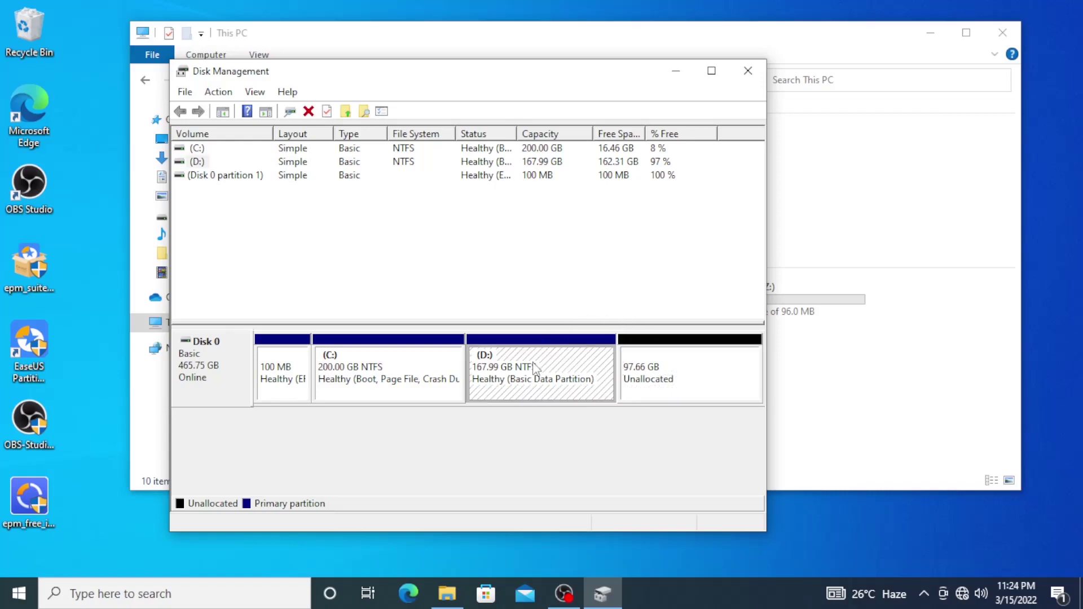
pyautogui.click(658, 382)
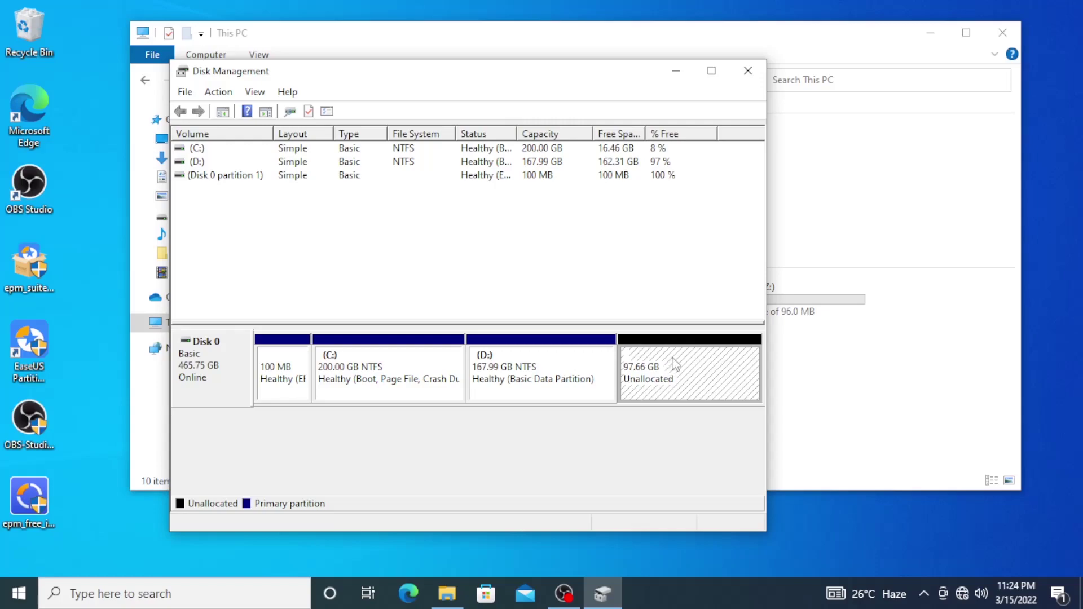
pyautogui.rightClick(684, 374)
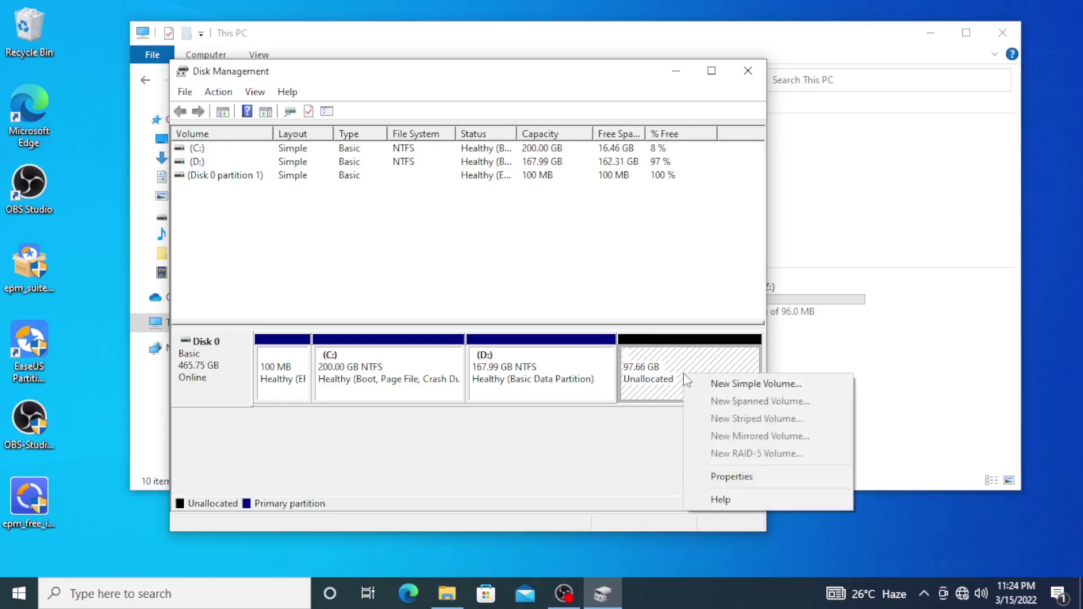
pyautogui.click(768, 385)
pyautogui.click(500, 436)
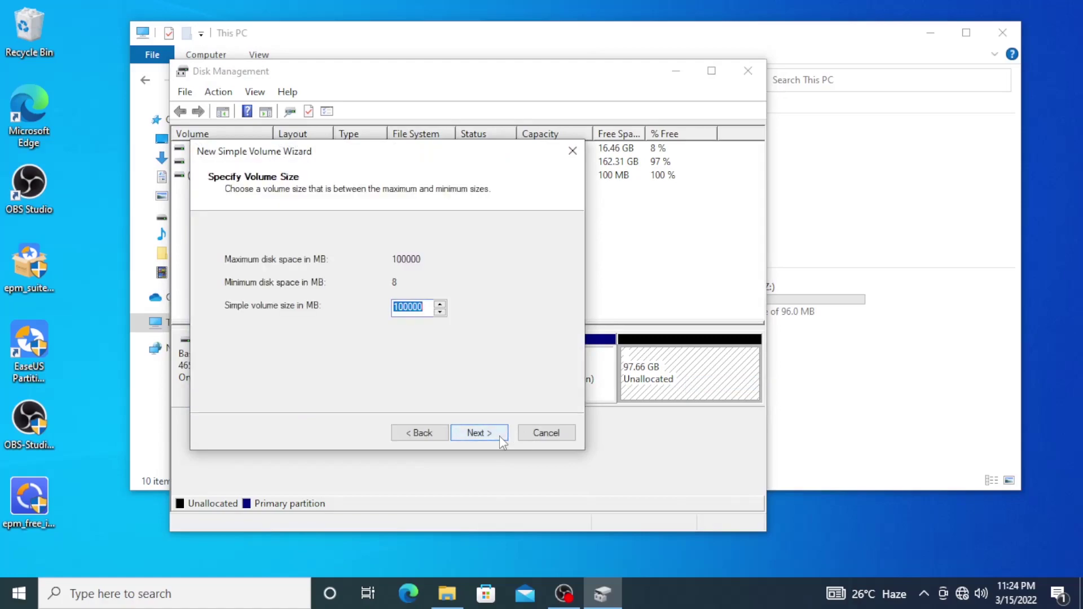
pyautogui.click(477, 435)
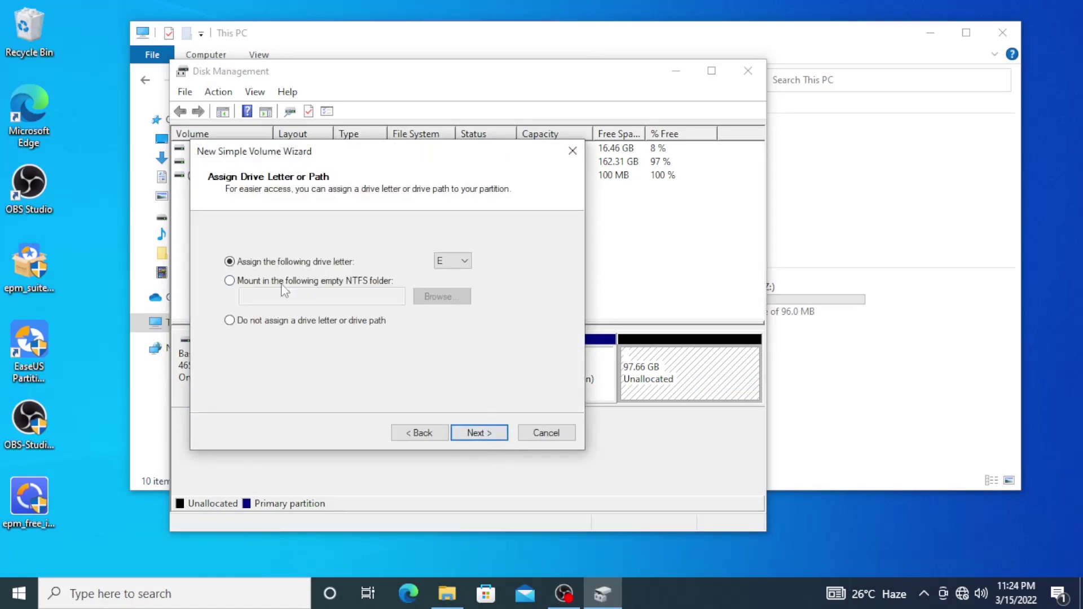
pyautogui.click(455, 428)
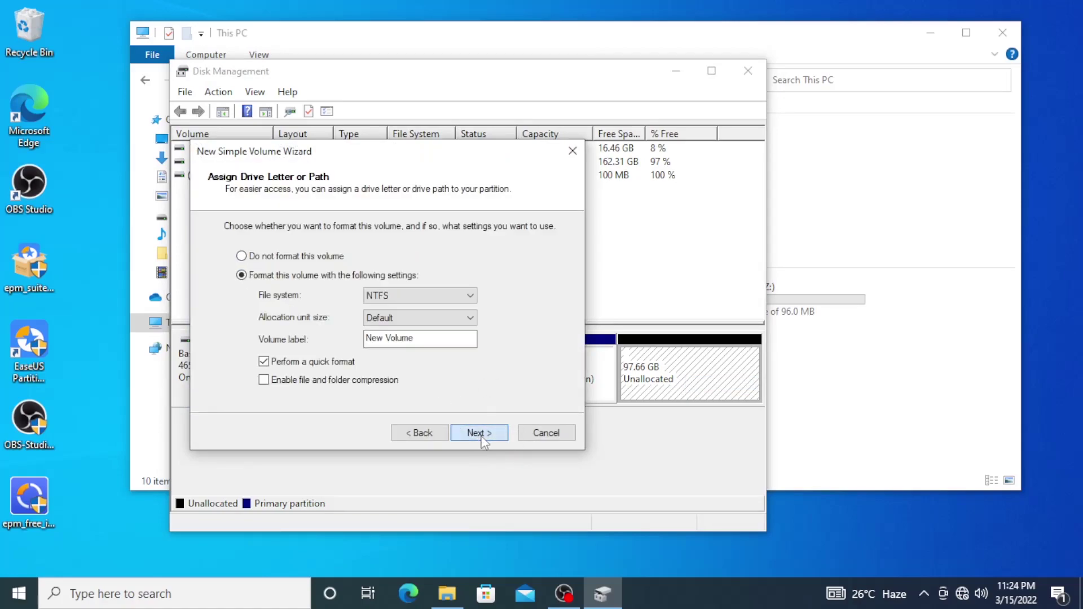
# Clear the volume label, keep NTFS quick format, and finish creating volume E:
pyautogui.moveTo(435, 340); pyautogui.dragTo(340, 353)
pyautogui.press('BackSpace')
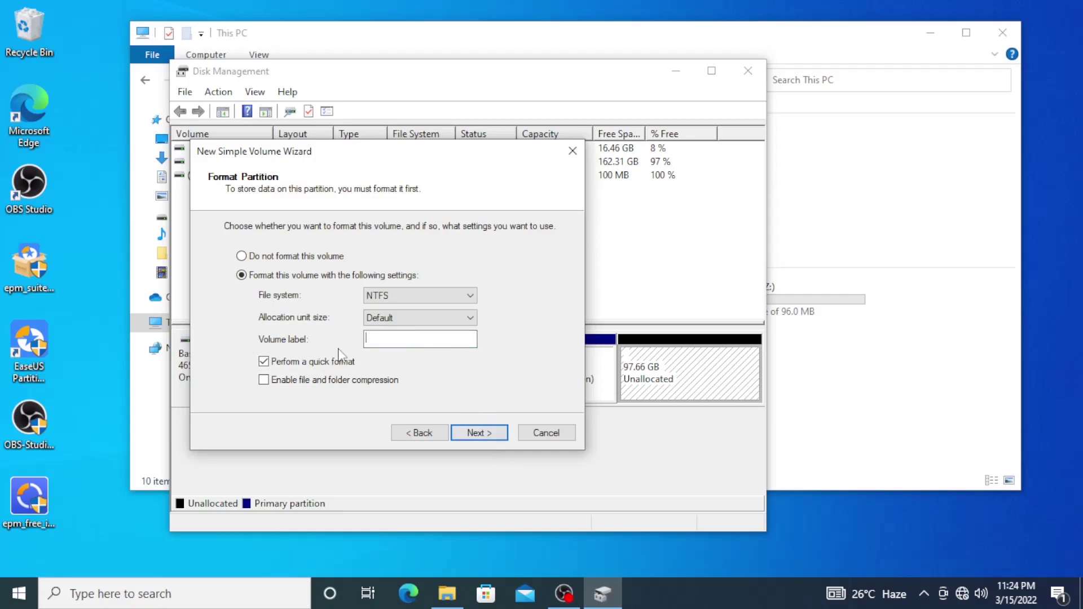
pyautogui.click(474, 435)
pyautogui.click(479, 433)
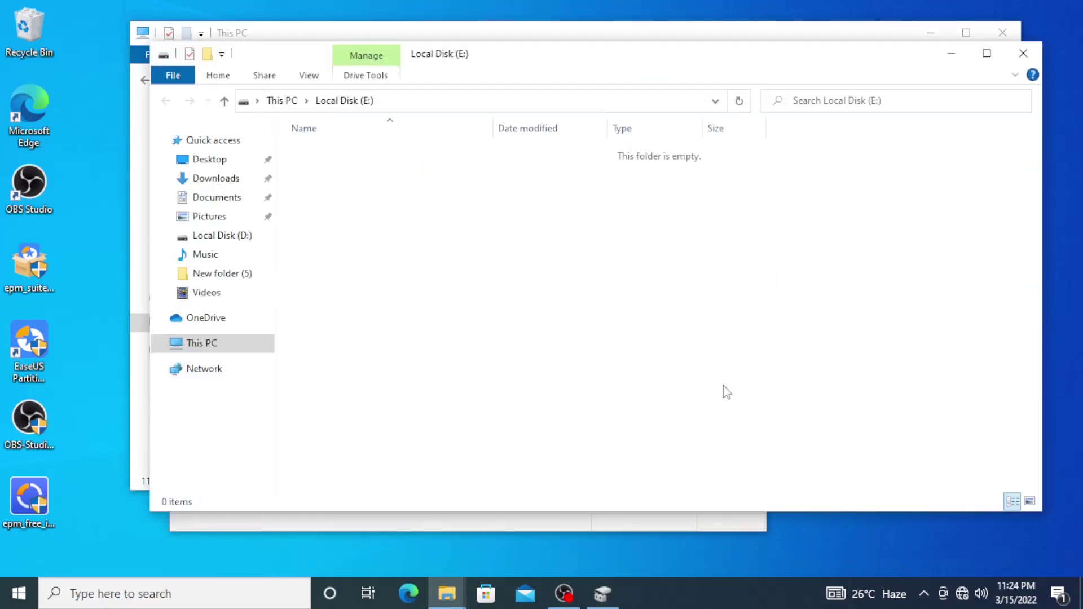
pyautogui.click(1024, 53)
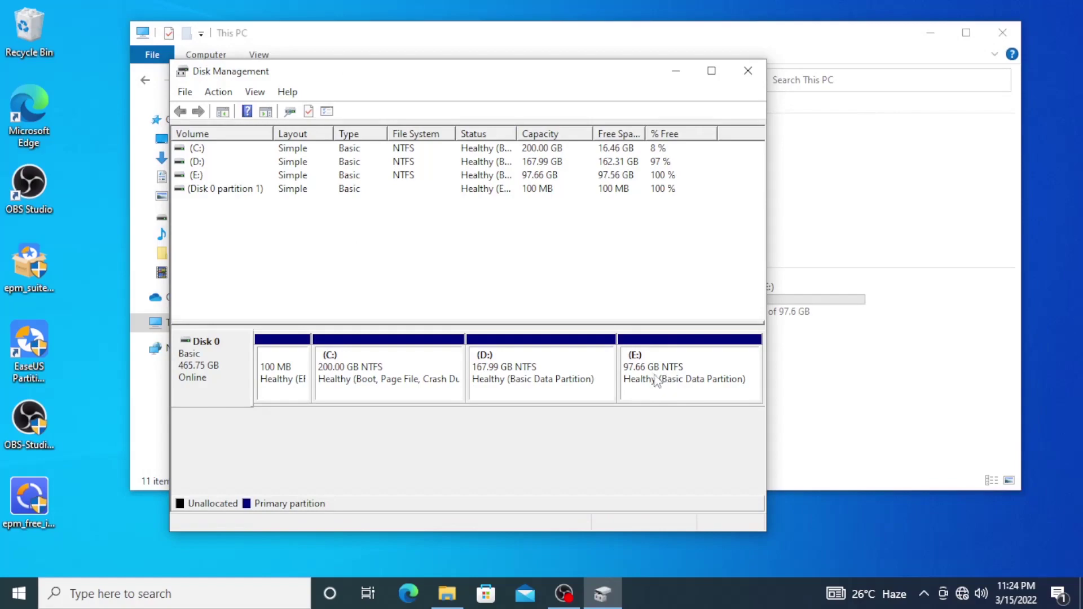
# Open Local Disk (D:) and select all three of its items
pyautogui.click(882, 403)
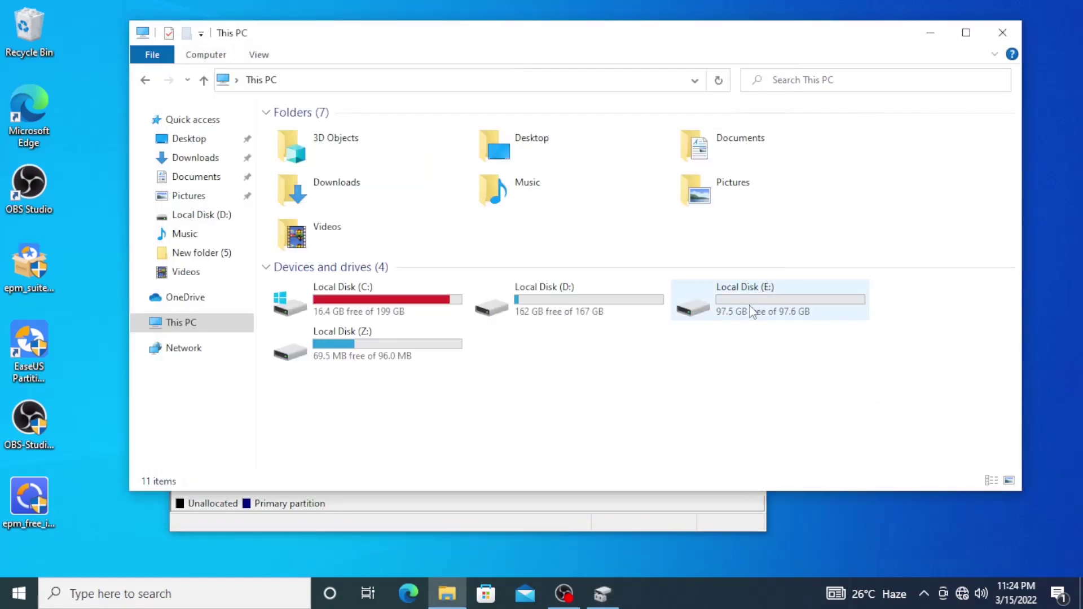
pyautogui.click(561, 511)
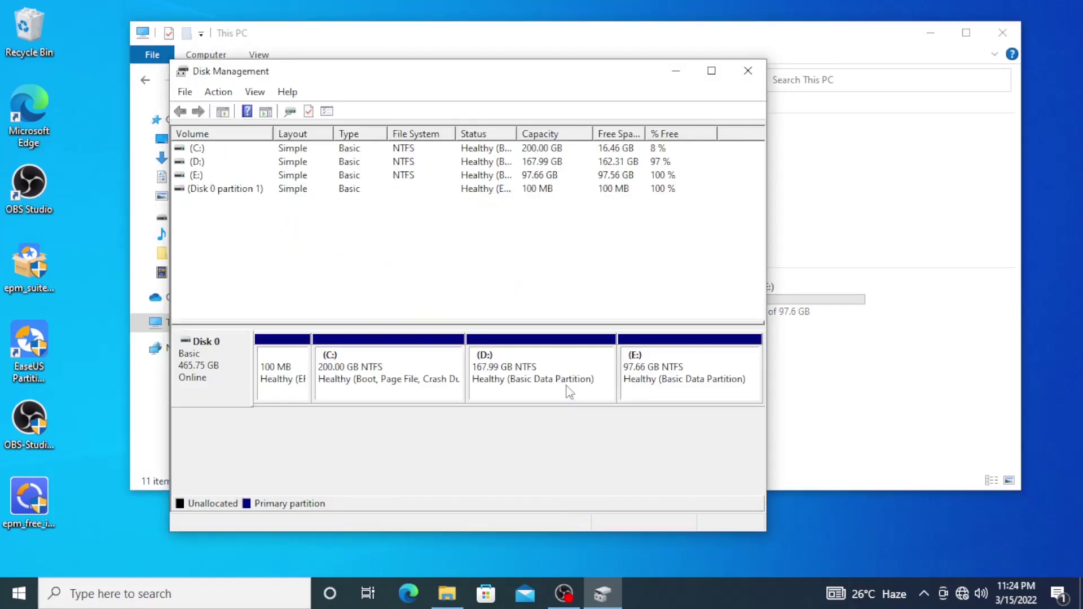
pyautogui.click(819, 395)
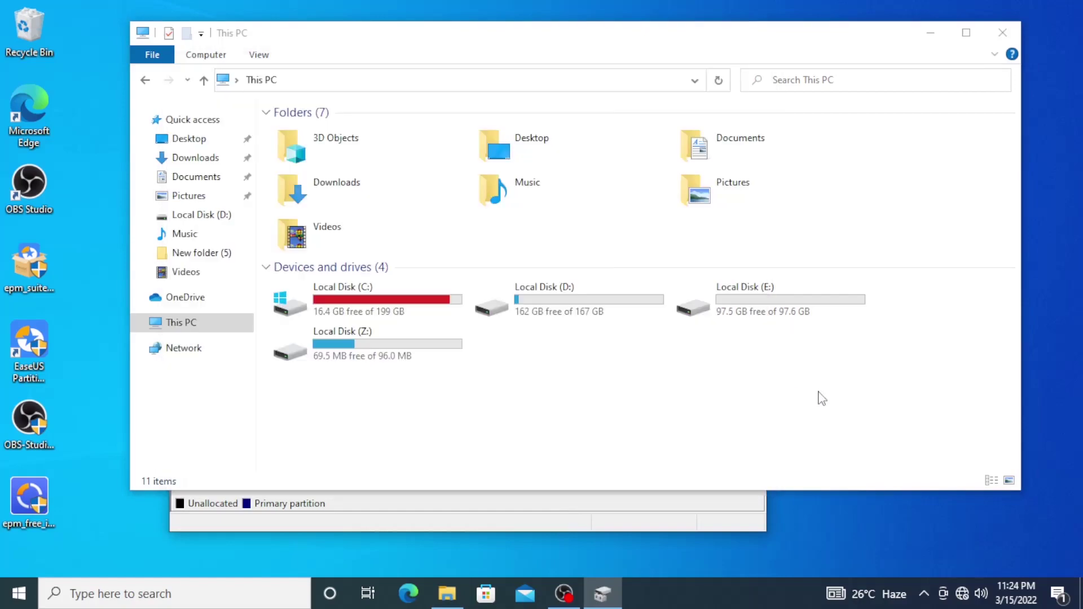
pyautogui.doubleClick(592, 303)
pyautogui.moveTo(700, 206); pyautogui.dragTo(285, 136)
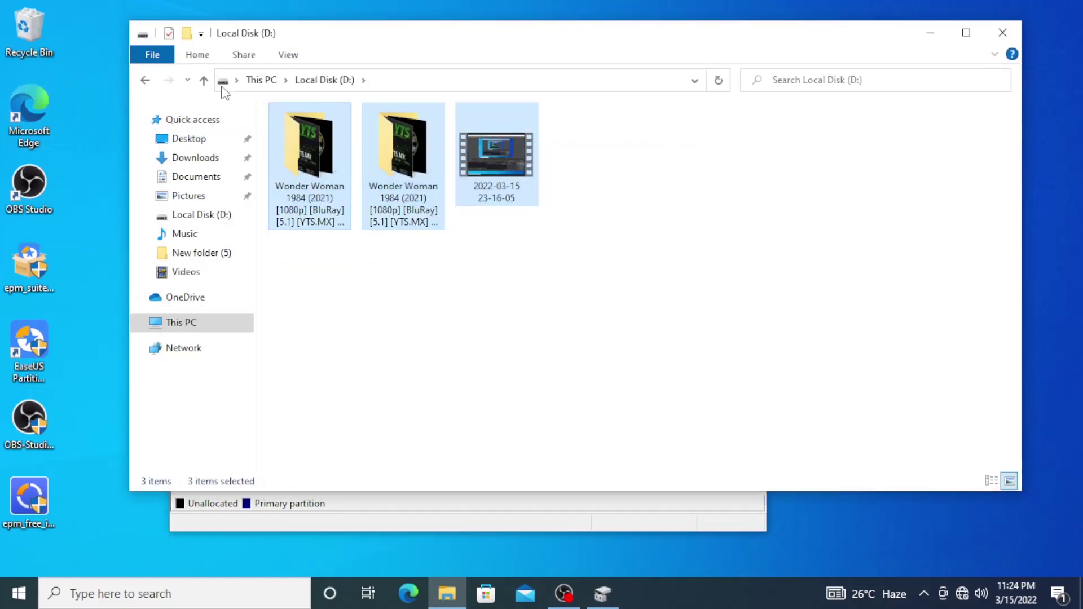
# Paste the three items into Local Disk (E:) and check E:'s free space in This PC
pyautogui.click(145, 79)
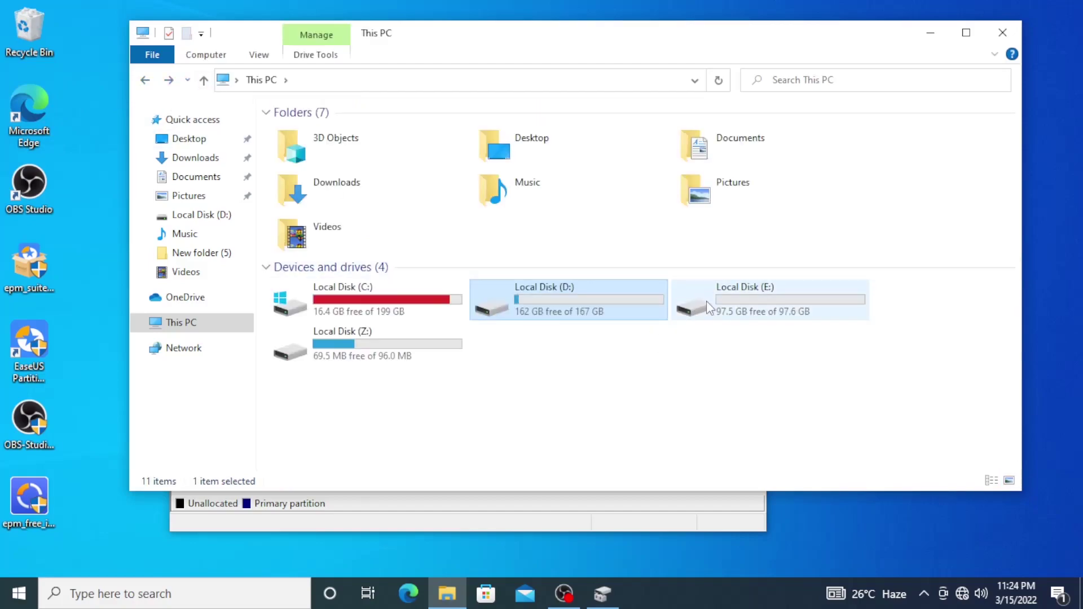
pyautogui.doubleClick(707, 301)
pyautogui.hotkey('ctrl', 'v')
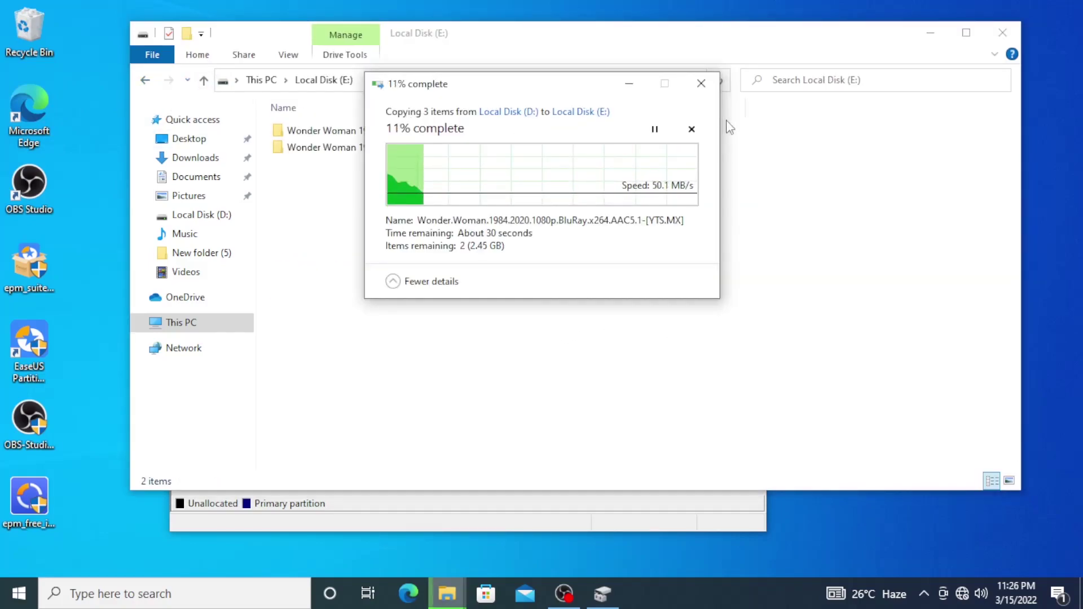
pyautogui.hotkey('ctrl', 'w')
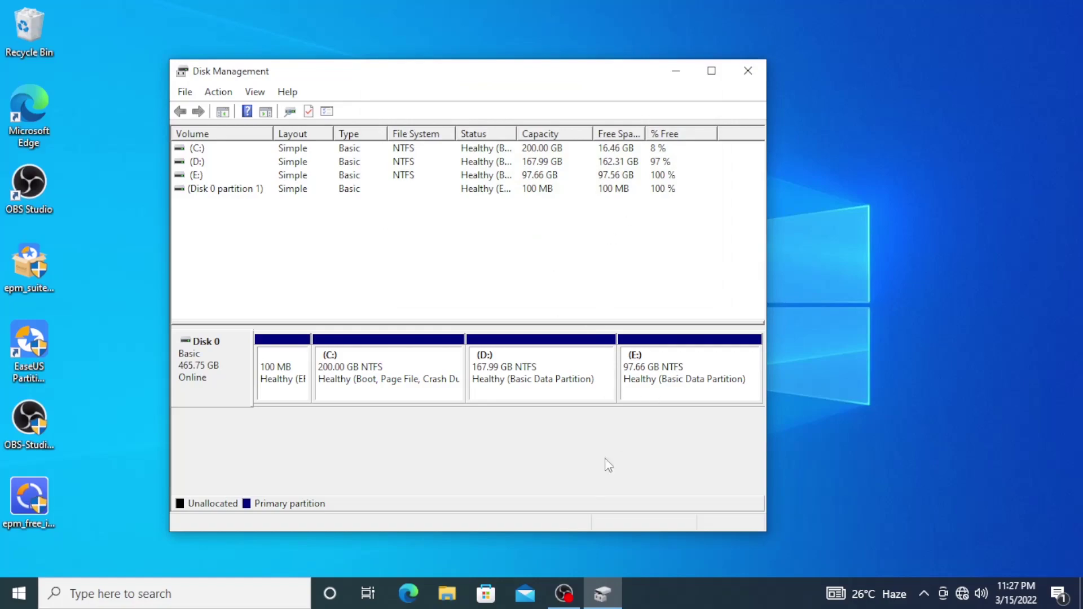
pyautogui.click(452, 597)
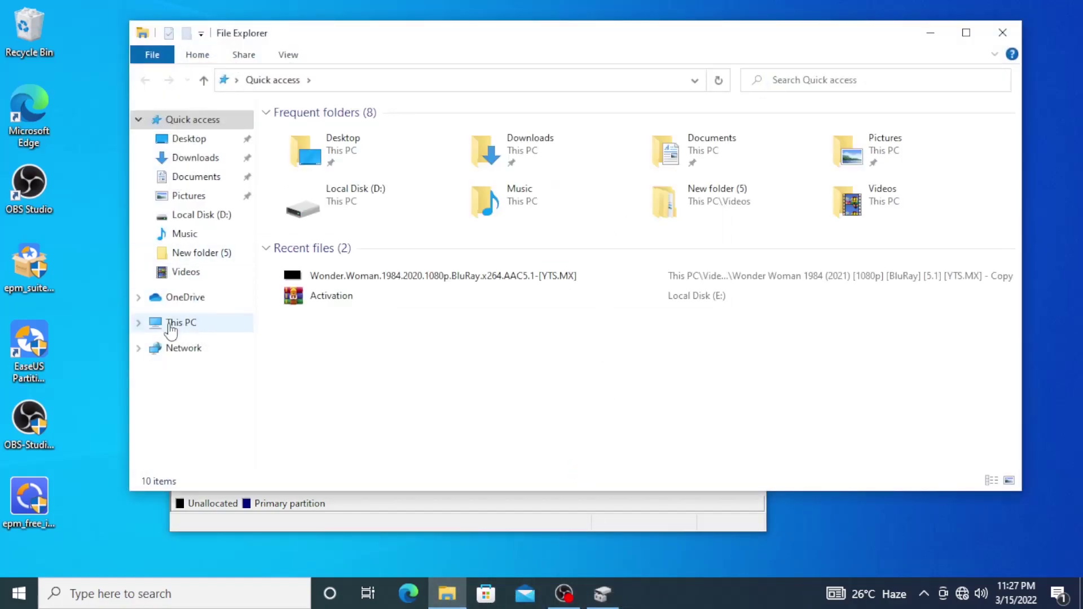
pyautogui.click(171, 324)
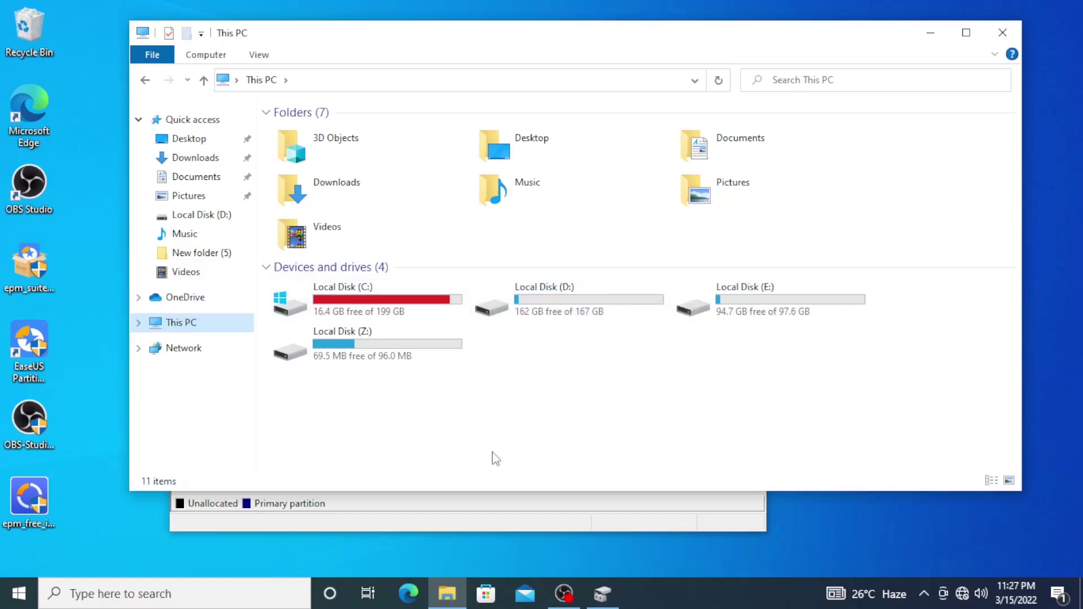
# Delete the 167.99 GB D: volume and confirm the deletion with Yes
pyautogui.click(611, 605)
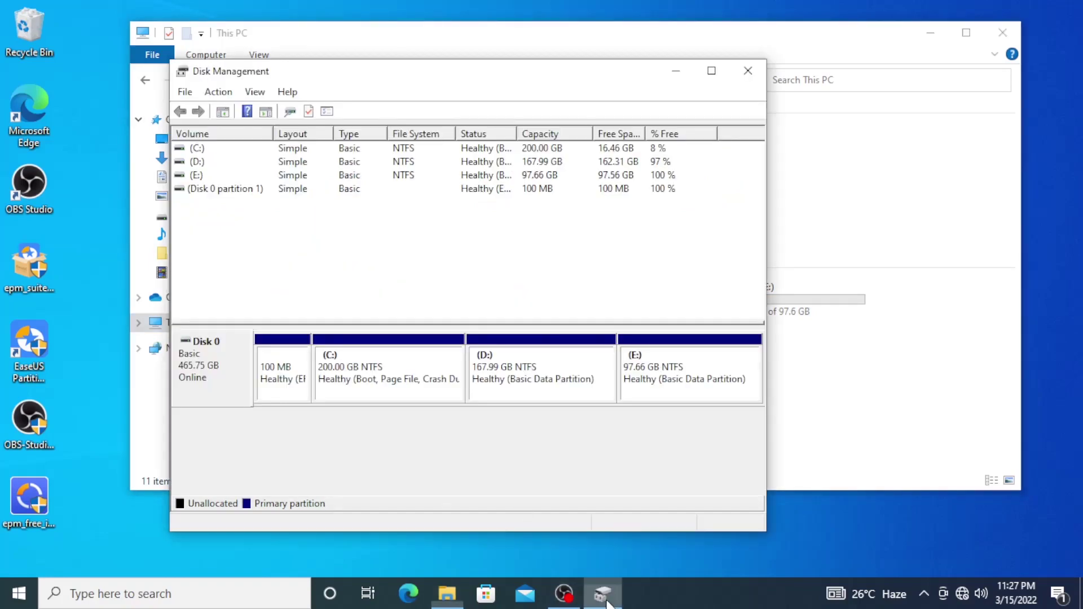
pyautogui.click(556, 371)
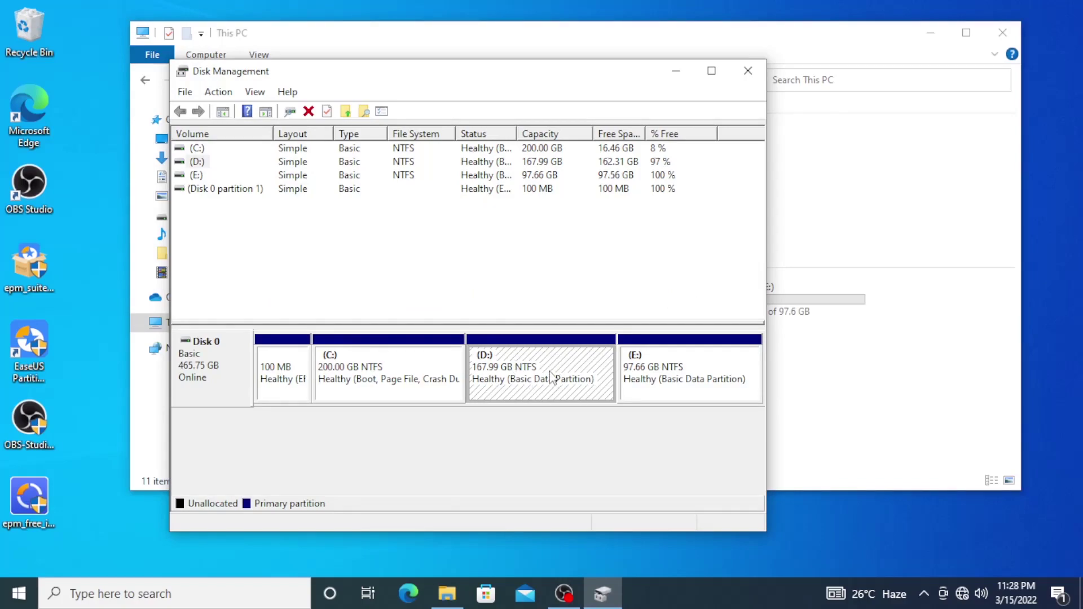
pyautogui.rightClick(551, 374)
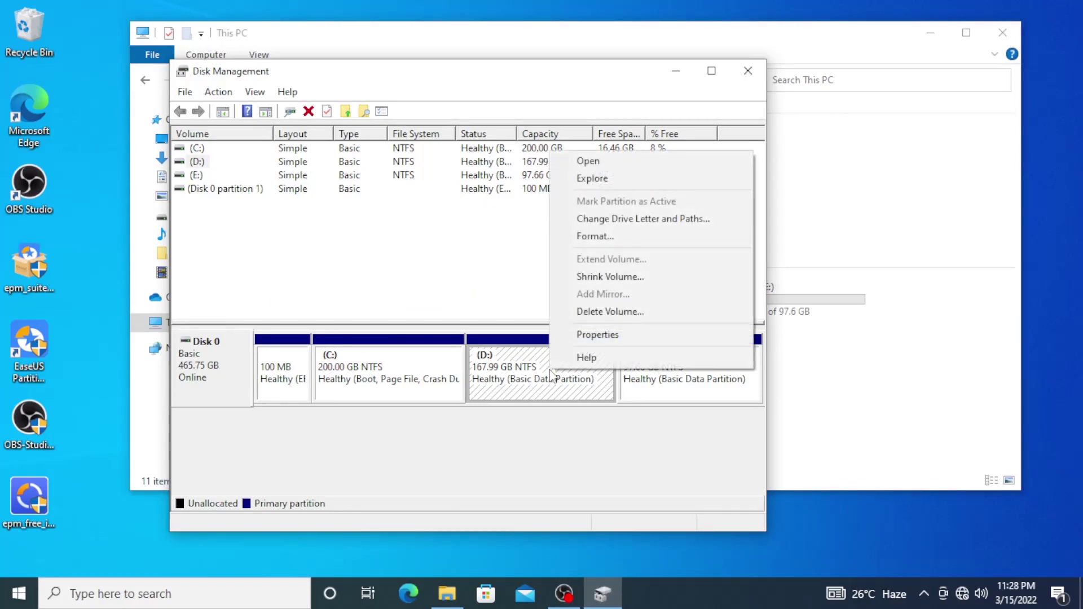
pyautogui.click(613, 316)
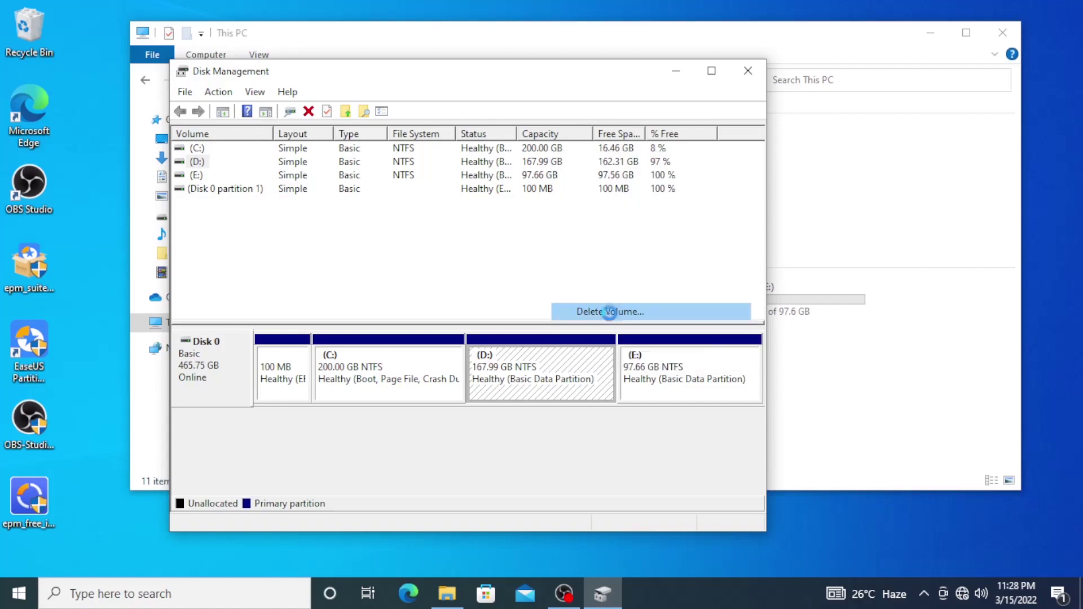
pyautogui.click(587, 356)
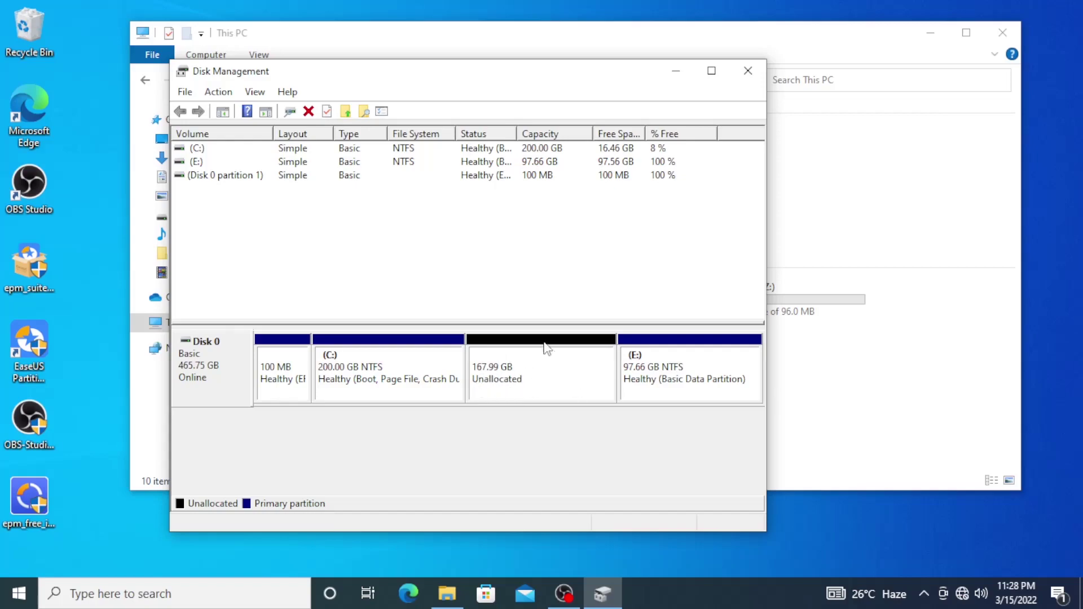
# Extend C: by all 172021 MB of free space so it reaches 367.99 GB
pyautogui.click(415, 368)
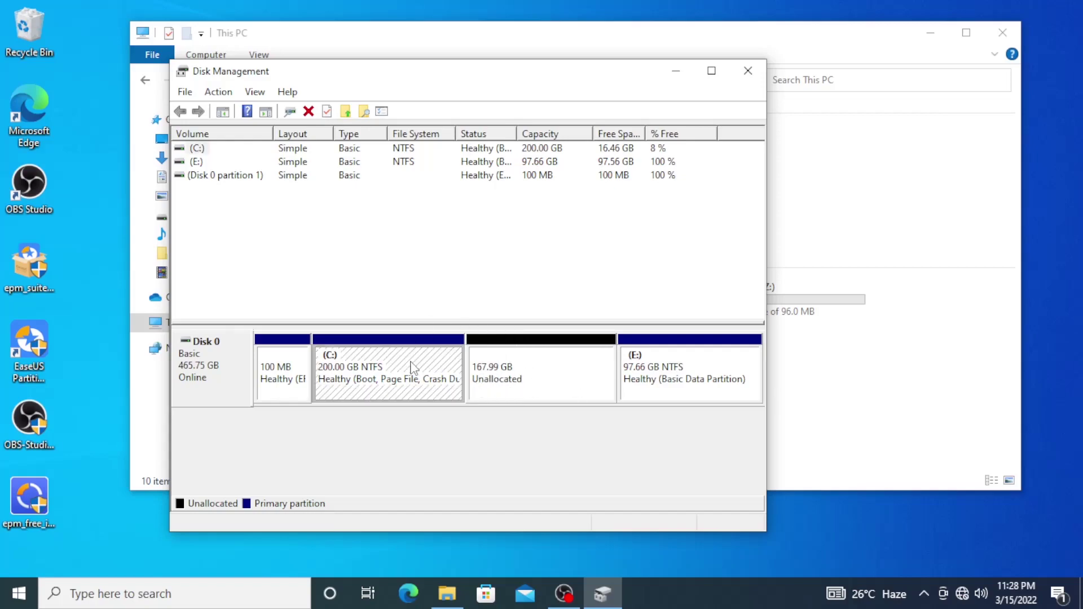
pyautogui.rightClick(413, 368)
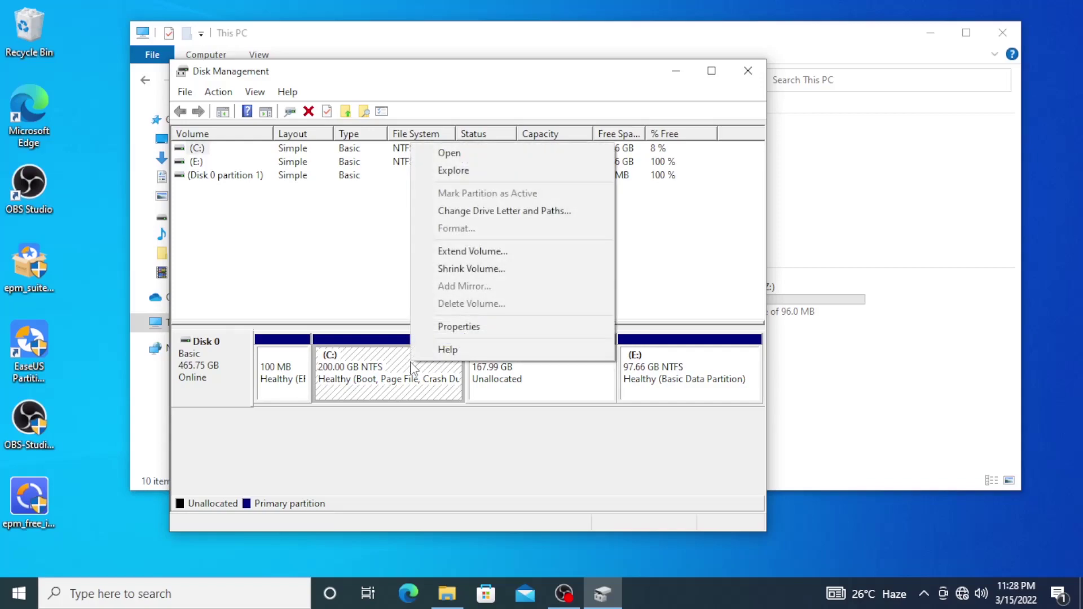
pyautogui.click(468, 253)
pyautogui.click(480, 446)
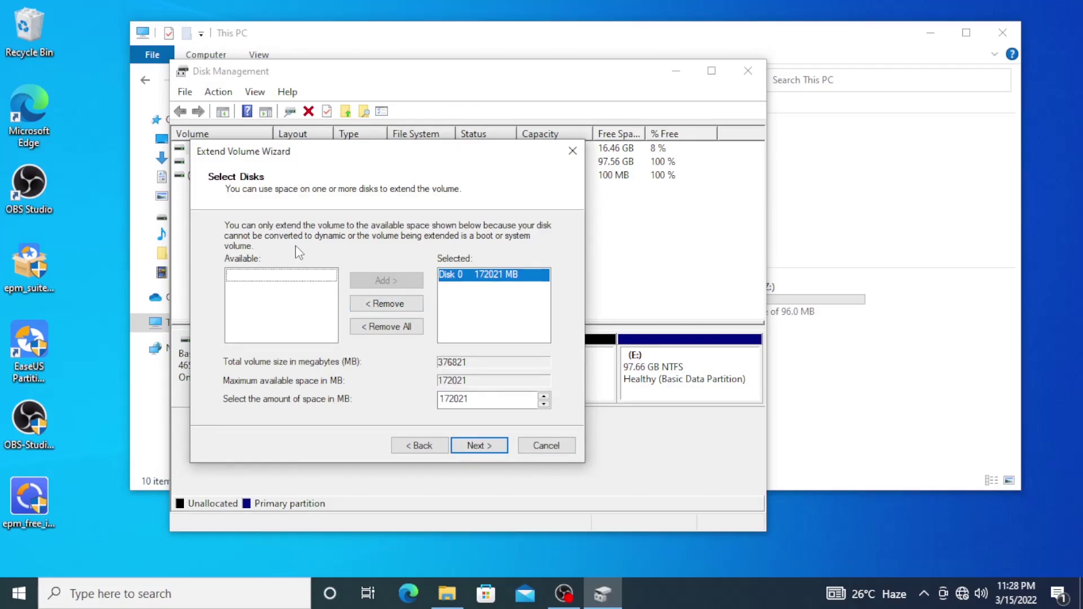
pyautogui.click(484, 448)
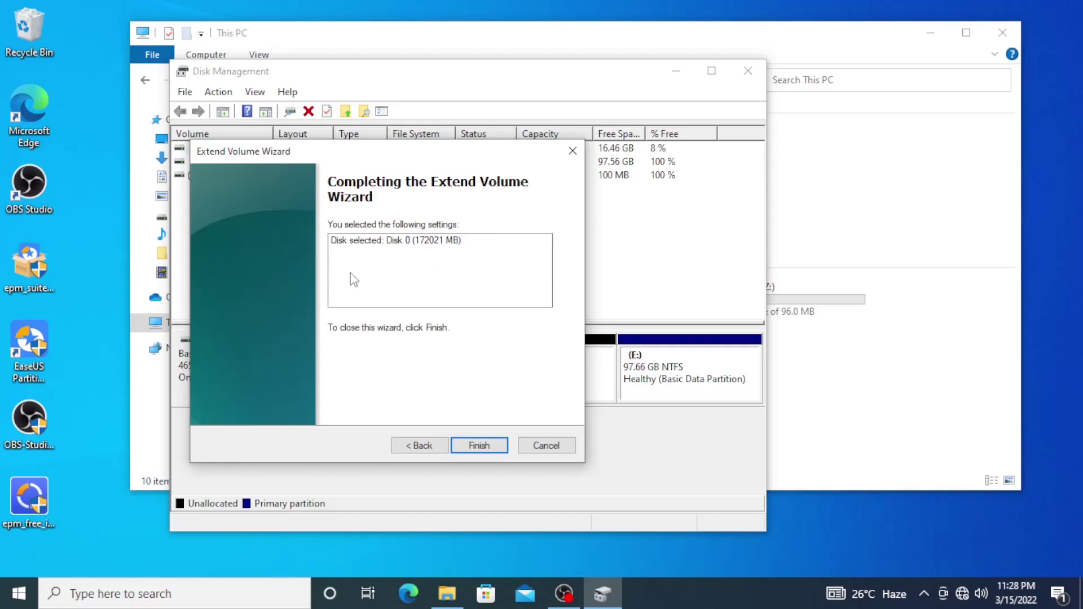
pyautogui.click(482, 447)
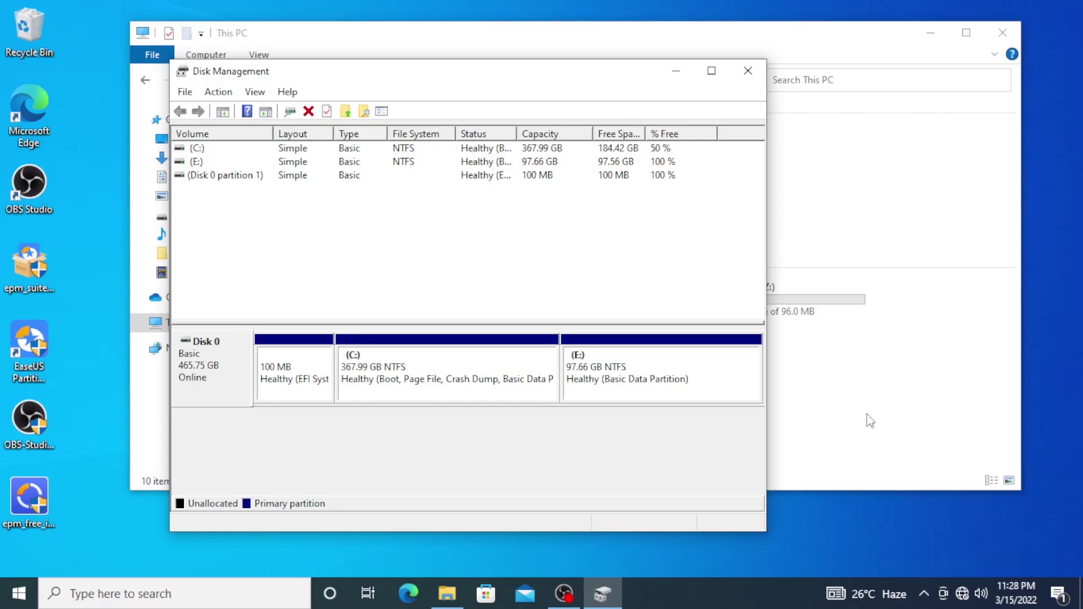
# Refresh This PC to show C: at 184 GB free of 367 GB, then check E:'s copied folders
pyautogui.click(655, 45)
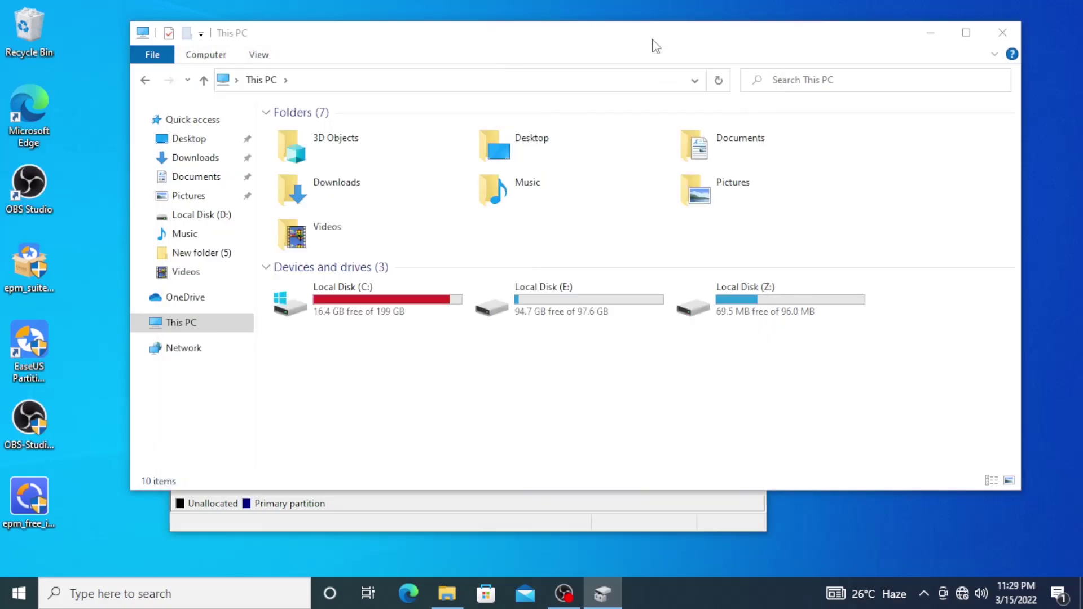
pyautogui.rightClick(495, 377)
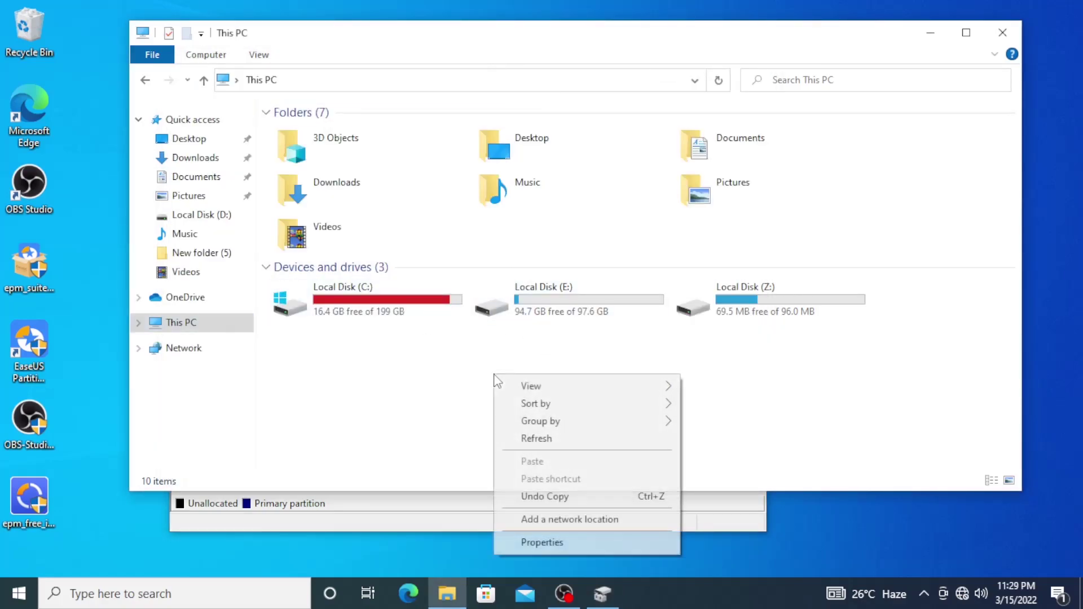
pyautogui.click(553, 440)
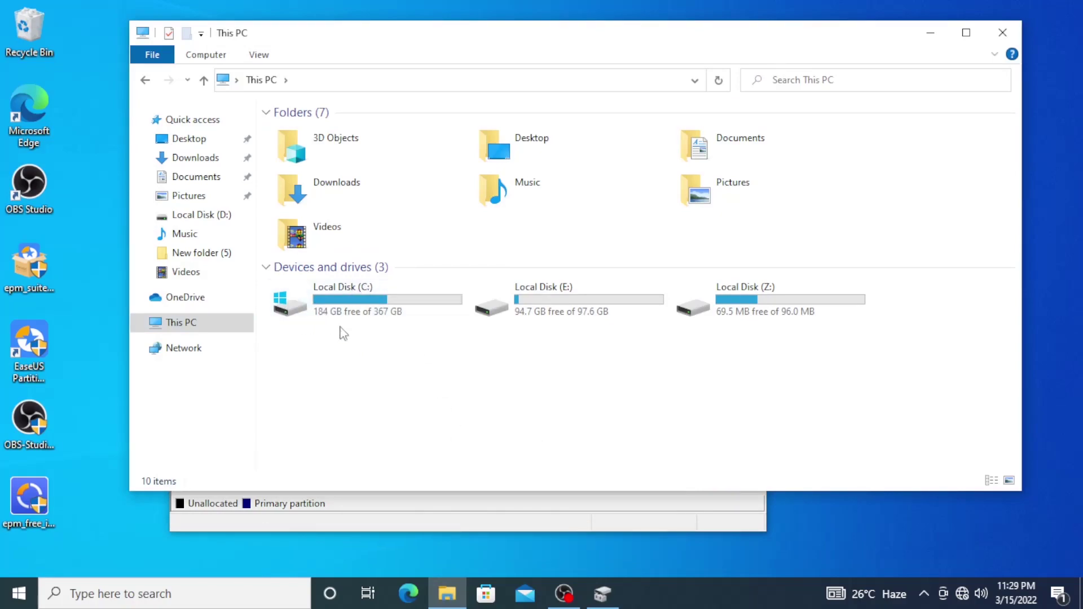
pyautogui.doubleClick(558, 314)
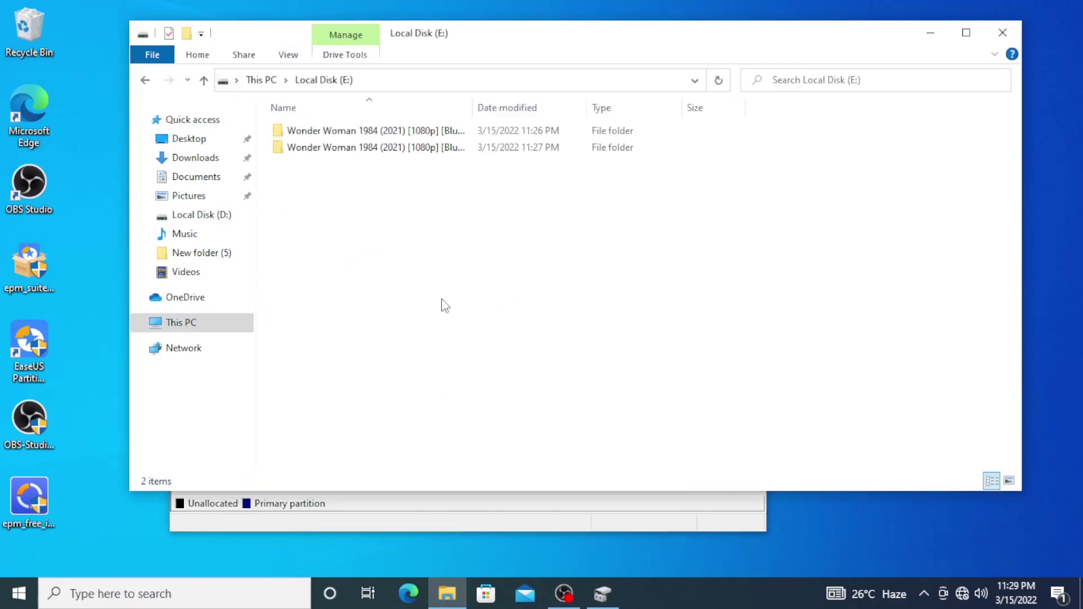
pyautogui.click(145, 80)
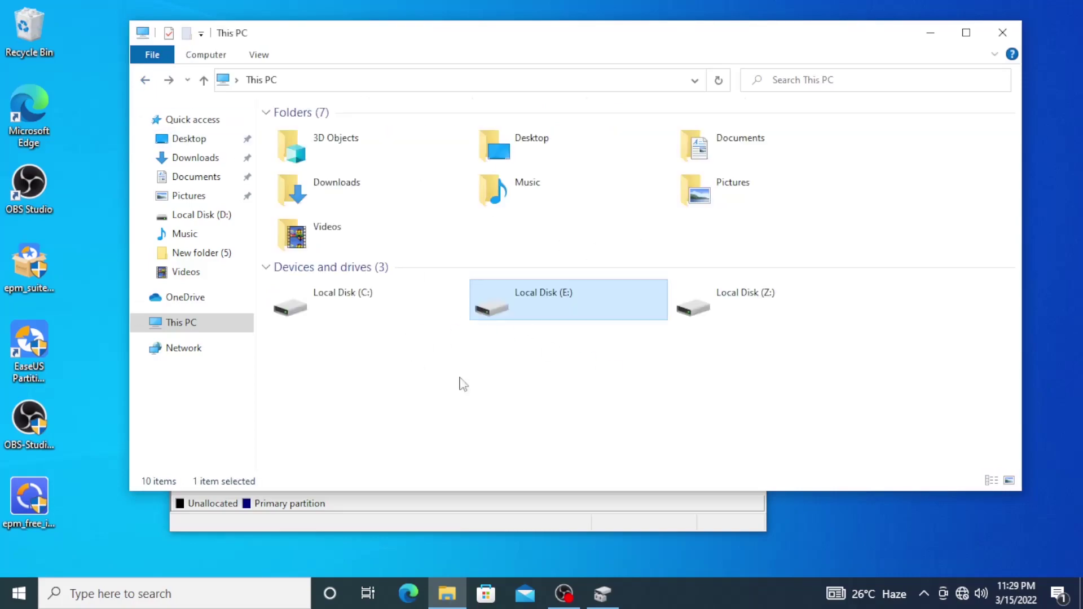